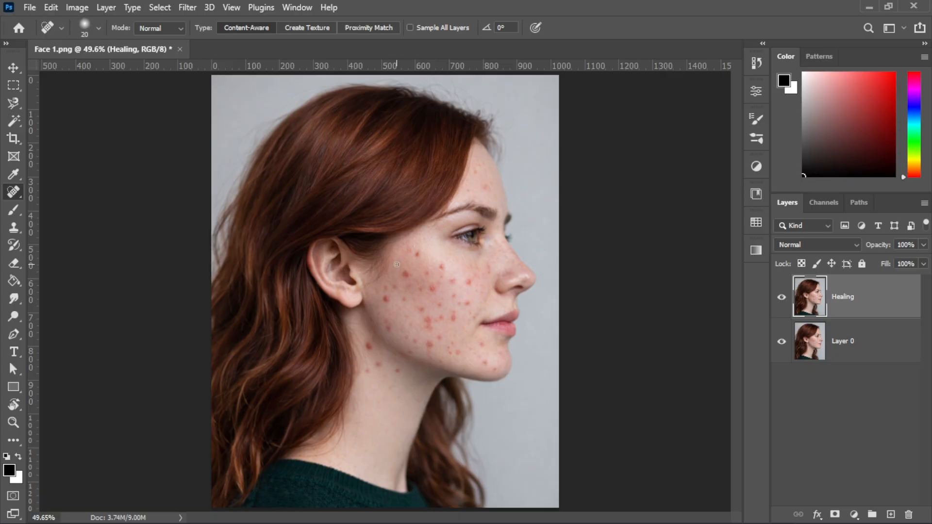
Heal the spot beside the temple and the forehead blemishes with the Spot Healing Brush, using size 25 for the forehead.
scroll(396, 264, "up", 1)
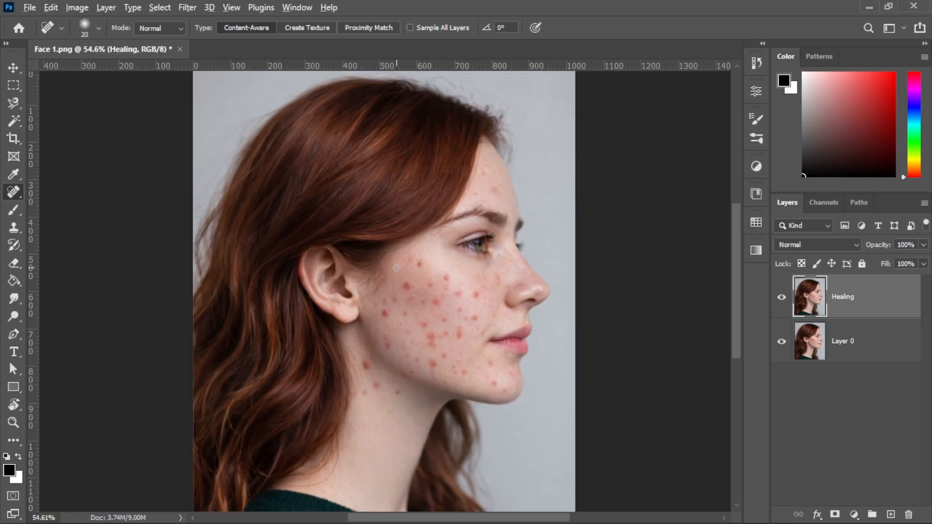
scroll(396, 268, "up", 1)
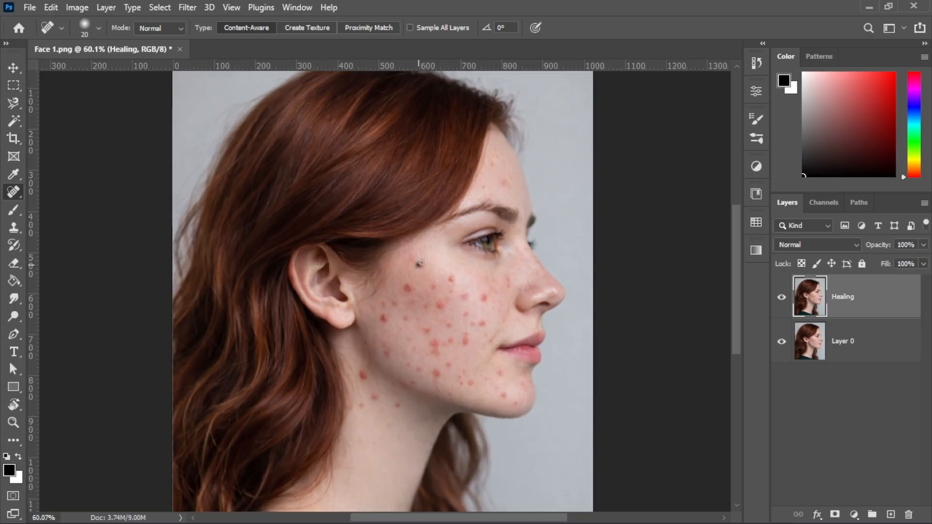
left_click(420, 262)
scroll(503, 236, "up", 2)
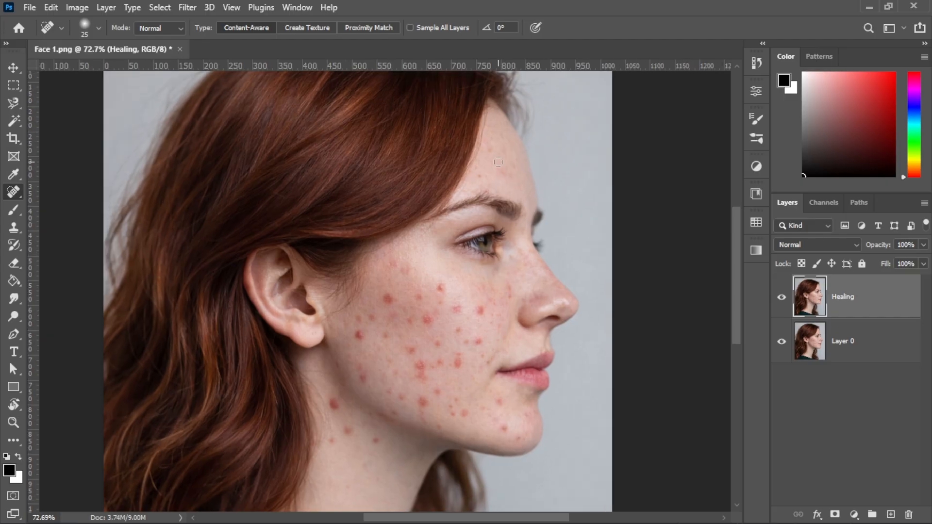
left_click_drag(509, 180, 505, 173)
mouse_move(566, 305)
left_mouse_down()
mouse_move(526, 301)
mouse_move(541, 281)
mouse_move(530, 263)
mouse_move(562, 294)
mouse_move(510, 284)
mouse_move(510, 308)
mouse_move(507, 287)
left_mouse_up()
left_click_drag(505, 295, 505, 295)
left_click(513, 265)
left_click(521, 230)
left_click(528, 196)
left_click(507, 174)
left_click_drag(494, 152, 493, 178)
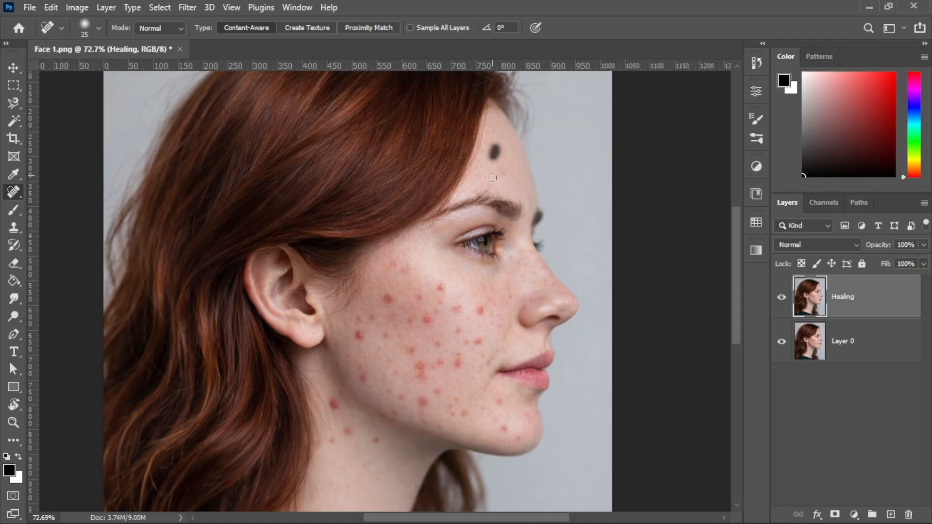
Heal the red blemishes across the upper cheek and beside the nose with the size 25 Spot Healing Brush.
left_click(413, 272)
left_click(446, 285)
left_click(476, 311)
left_click(492, 300)
left_click(489, 291)
left_click(459, 309)
left_click(475, 341)
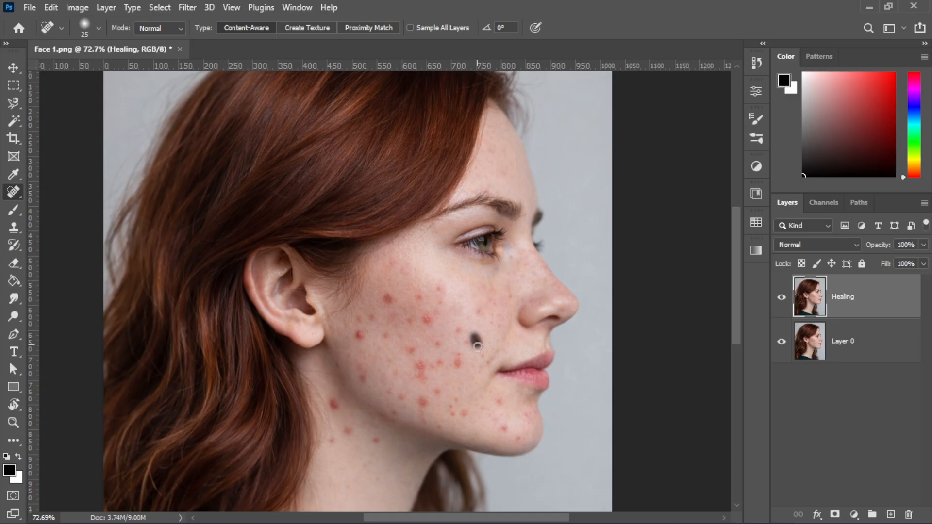
left_click_drag(491, 325, 498, 308)
left_click(484, 290)
left_click(418, 300)
left_click(437, 288)
left_click(443, 303)
left_click(390, 296)
left_click(426, 316)
left_click_drag(430, 316, 440, 298)
left_click(448, 285)
left_click(427, 320)
left_click(453, 324)
left_click(477, 338)
left_click(469, 336)
left_click(459, 327)
left_click(429, 318)
left_click(413, 315)
left_click(389, 300)
left_click(406, 315)
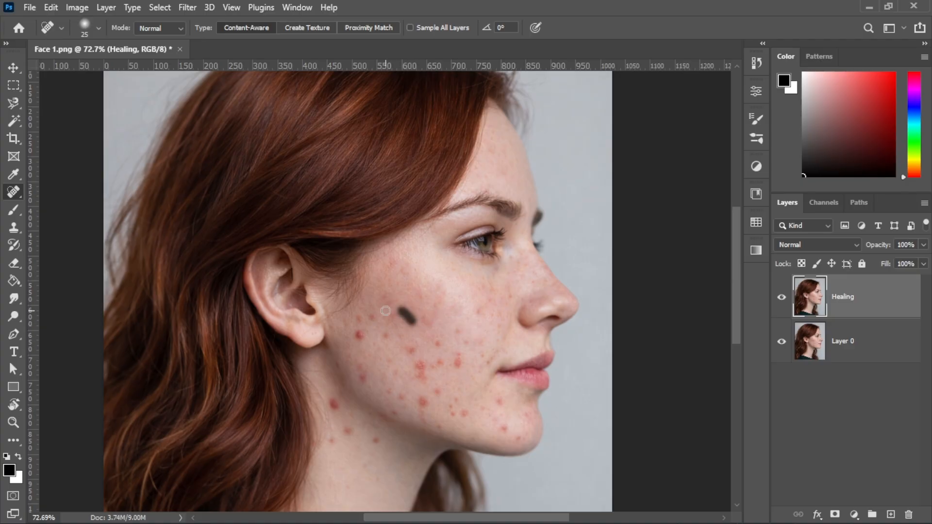
Heal the remaining blemishes from the ear side of the cheek across the middle and lower cheek, plus marks on the nose.
left_click(380, 313)
left_click(363, 319)
left_click(361, 335)
left_click(383, 334)
left_click(408, 350)
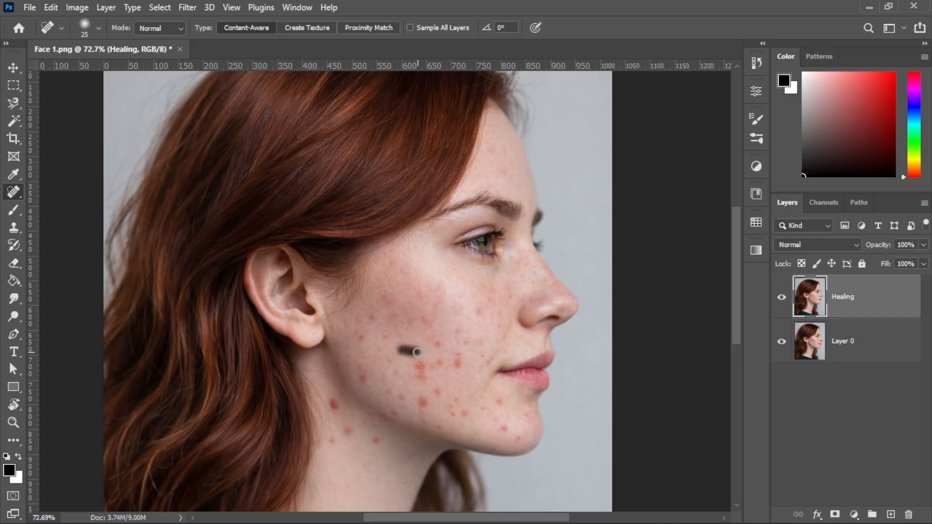
left_click(433, 339)
left_click(439, 344)
left_click(466, 347)
left_click(484, 346)
left_click(480, 316)
left_click(505, 296)
left_click(539, 277)
left_click(527, 261)
left_click(543, 283)
left_click(542, 270)
left_click(462, 360)
left_click(442, 358)
left_click_drag(421, 355, 423, 382)
left_click(458, 343)
left_click(370, 343)
left_click_drag(387, 340, 388, 361)
left_click(361, 366)
left_click(419, 398)
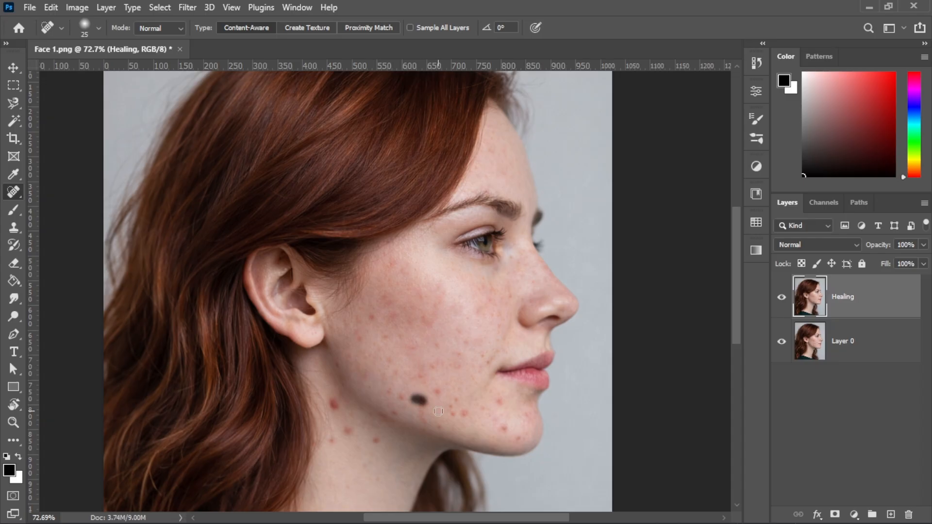
Heal the blemishes along the jawline, around the chin and below the corner of the mouth.
left_click(441, 411)
left_click(460, 415)
mouse_move(494, 420)
left_mouse_down()
mouse_move(517, 443)
mouse_move(534, 408)
left_mouse_up()
left_click(524, 421)
left_click(534, 394)
left_click(528, 397)
left_click(504, 401)
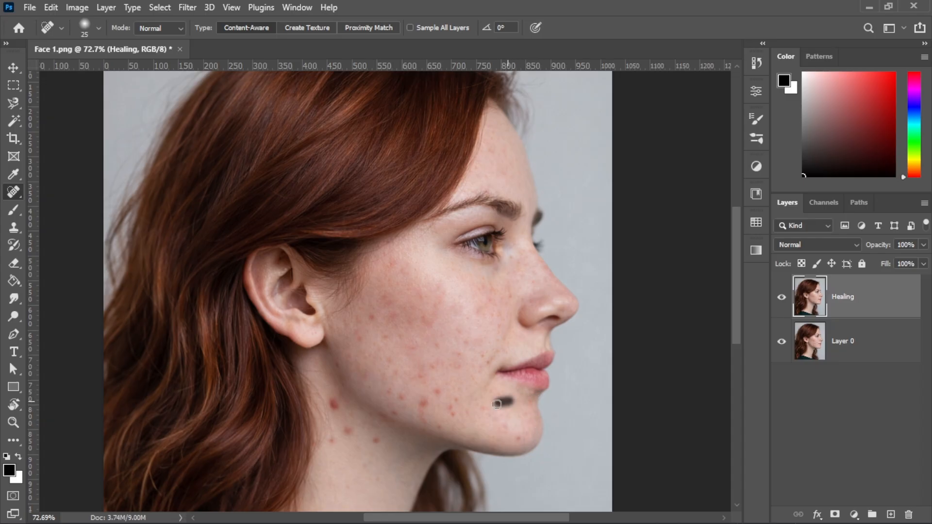
left_click(424, 408)
left_click(422, 403)
left_click(437, 403)
left_click_drag(442, 405, 456, 402)
left_click(455, 414)
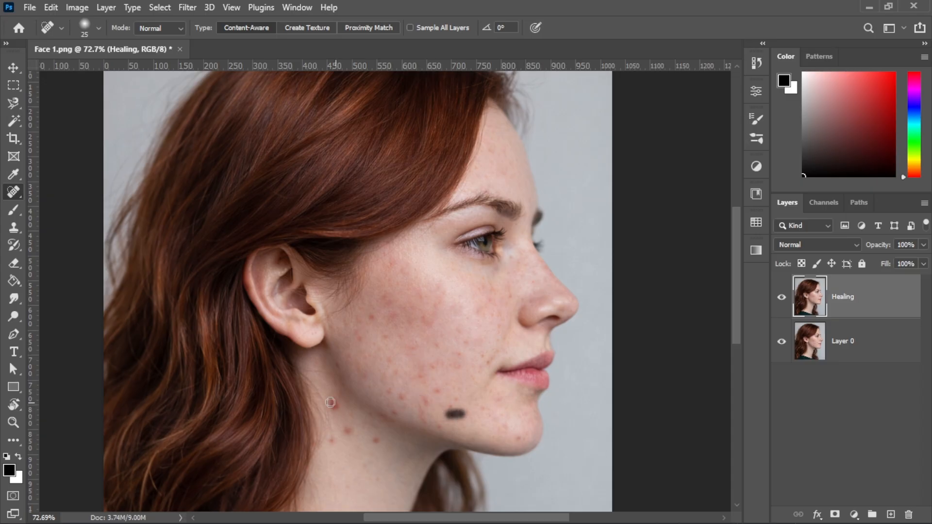
Heal the red spots on the neck below the ear.
left_click(334, 403)
mouse_move(344, 426)
left_mouse_down()
mouse_move(330, 406)
mouse_move(339, 435)
mouse_move(353, 437)
mouse_move(358, 411)
mouse_move(381, 415)
left_mouse_up()
left_click(334, 439)
Heal the leftover faint marks on the lower cheek, jaw, chin, under-eye area and forehead.
scroll(350, 427, "down", 1)
left_click(390, 394)
left_click(399, 377)
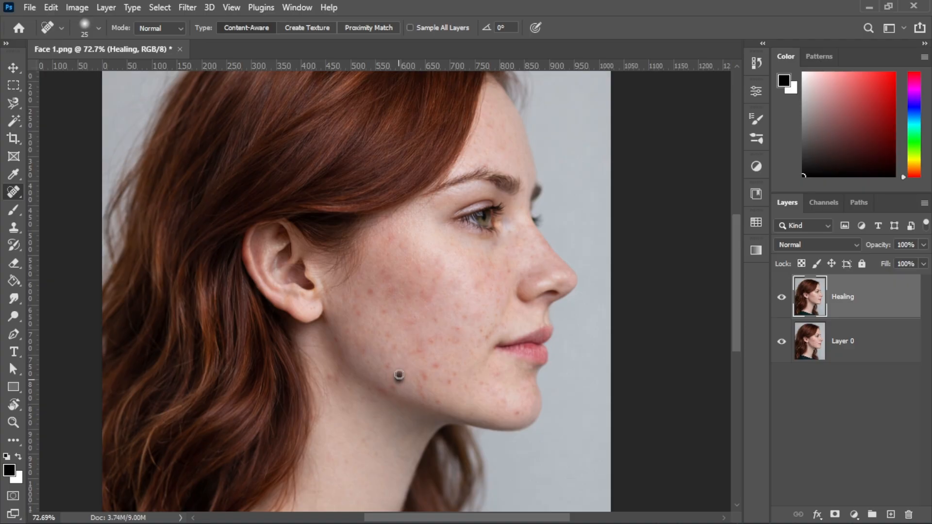
left_click_drag(419, 371, 446, 360)
left_click(505, 274)
mouse_move(364, 293)
left_mouse_down()
mouse_move(385, 317)
mouse_move(399, 292)
left_mouse_up()
mouse_move(426, 364)
left_mouse_down()
mouse_move(446, 383)
mouse_move(480, 393)
left_mouse_up()
left_click(504, 410)
left_click(442, 402)
left_click_drag(413, 389, 423, 374)
left_click(358, 315)
left_click(359, 309)
left_click_drag(363, 305, 384, 291)
left_click_drag(472, 264, 466, 279)
left_click(491, 280)
left_click(531, 265)
left_click_drag(492, 224, 488, 272)
left_click(487, 186)
left_click(495, 193)
left_click(499, 168)
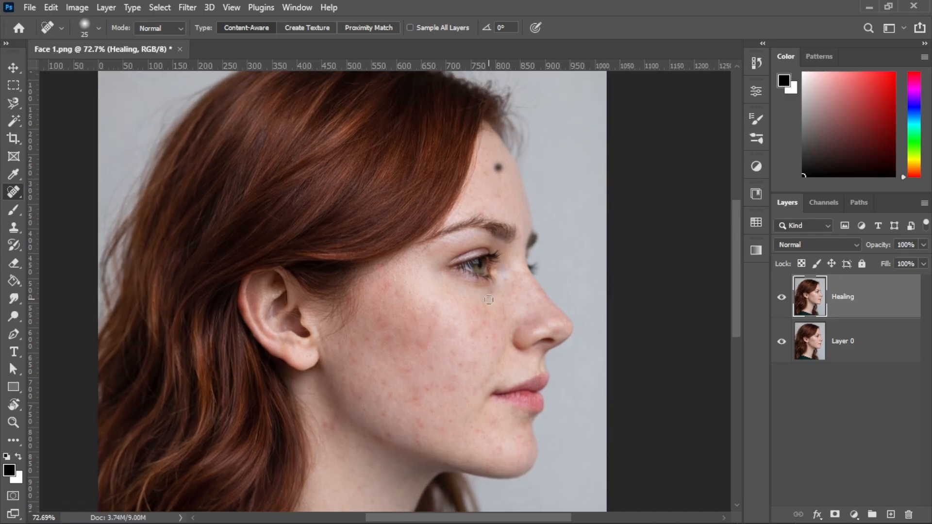
left_click(480, 320)
Fit the whole portrait in view and compare it with the original by hiding and reshowing the Healing layer.
key("ctrl+0")
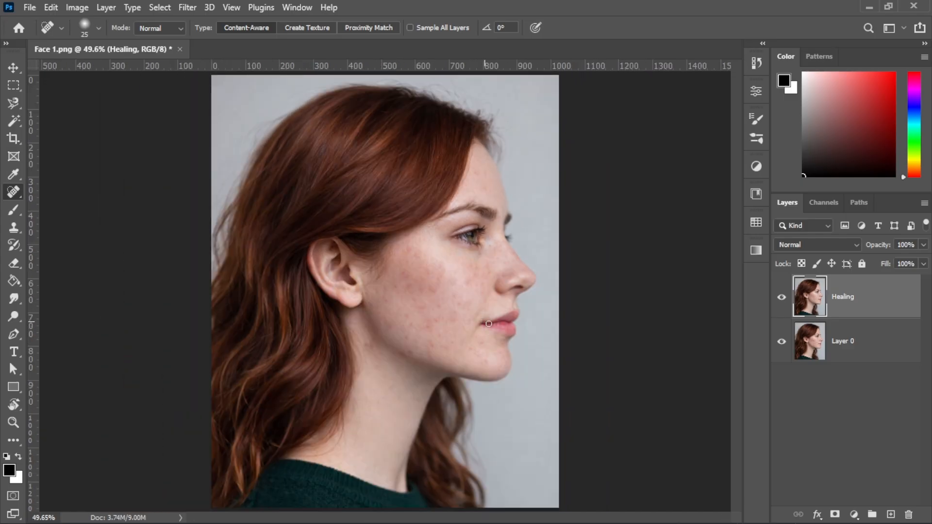
left_click(781, 296)
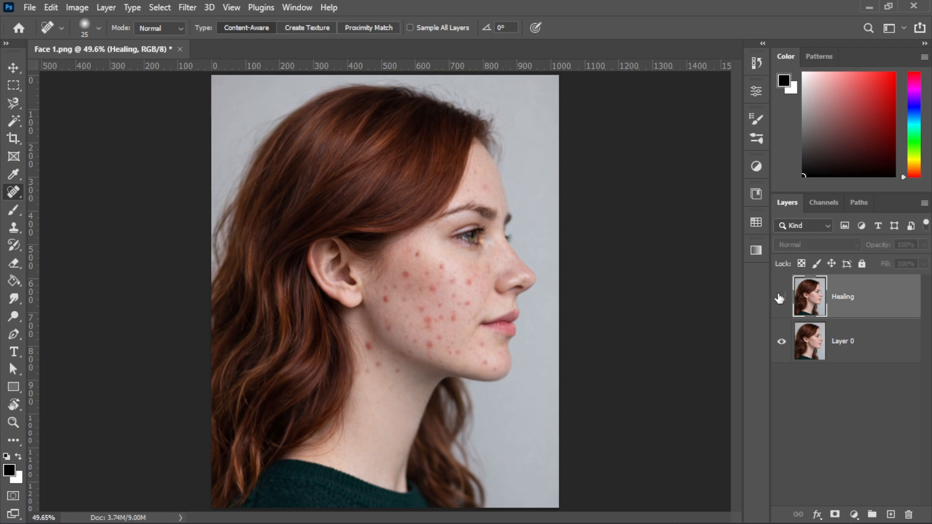
left_click(781, 297)
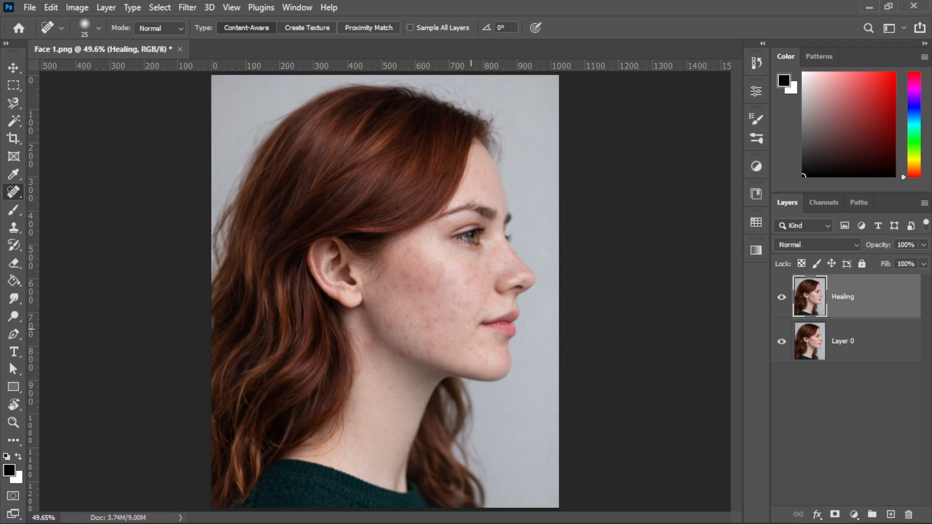
Duplicate the Healing layer and invert the colors of the copy.
key("v")
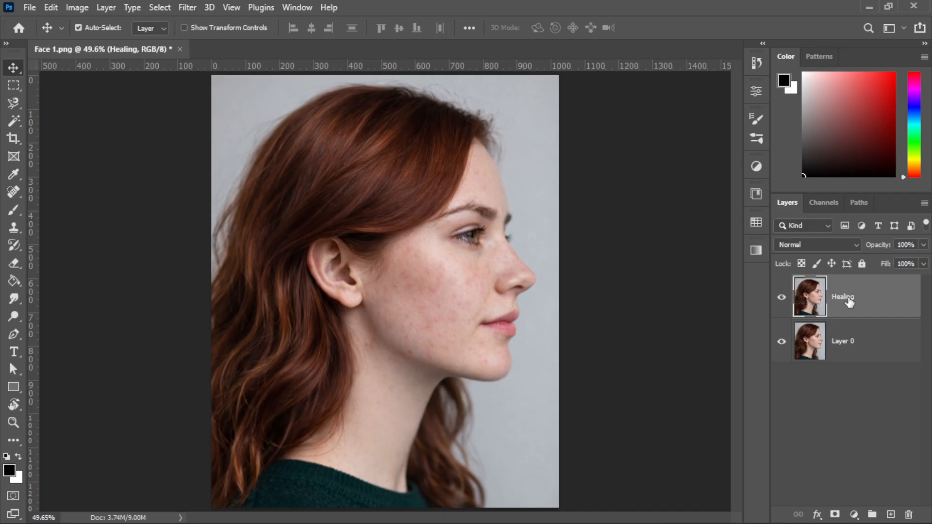
key("ctrl+j")
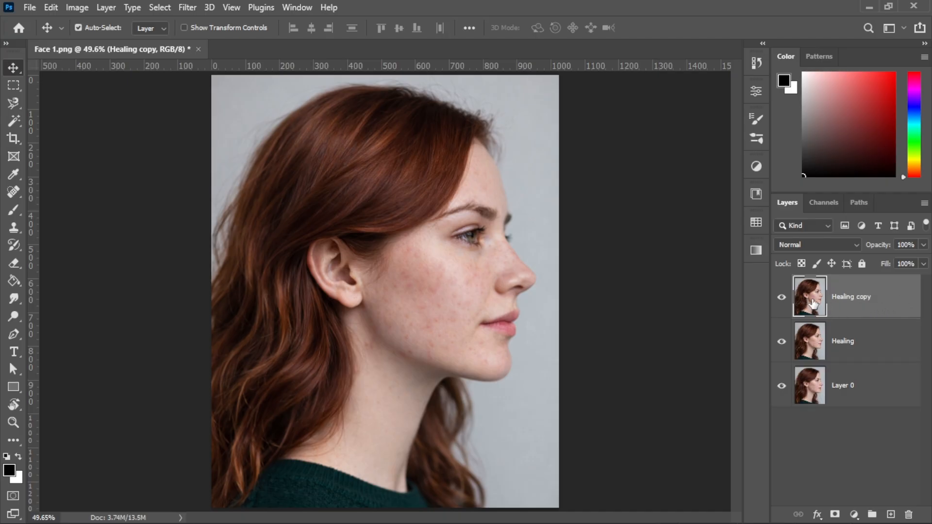
key("ctrl+i")
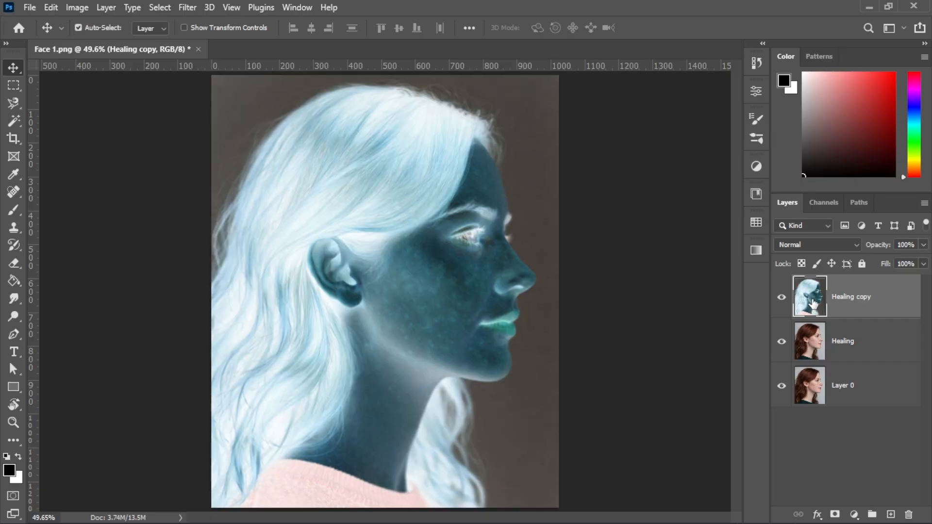
Set the blend mode of the inverted copy to Vivid Light.
left_click(821, 245)
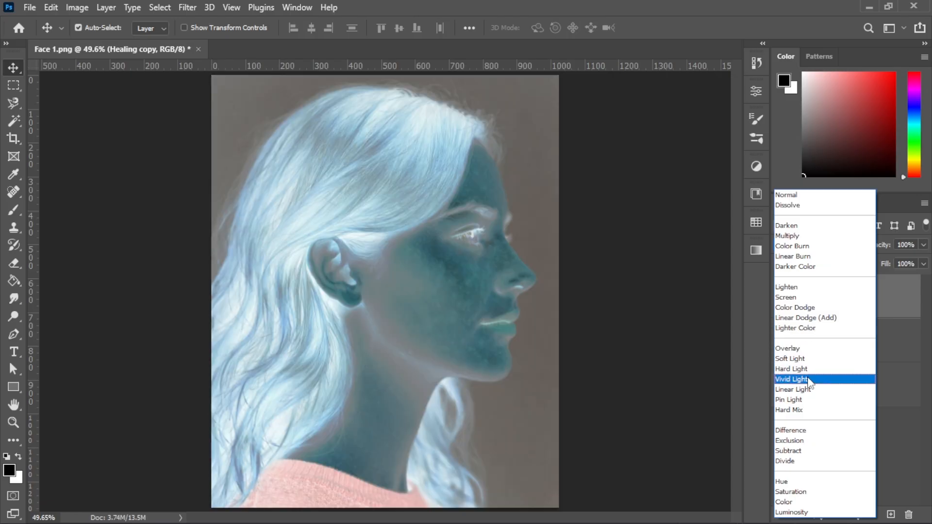
left_click(808, 381)
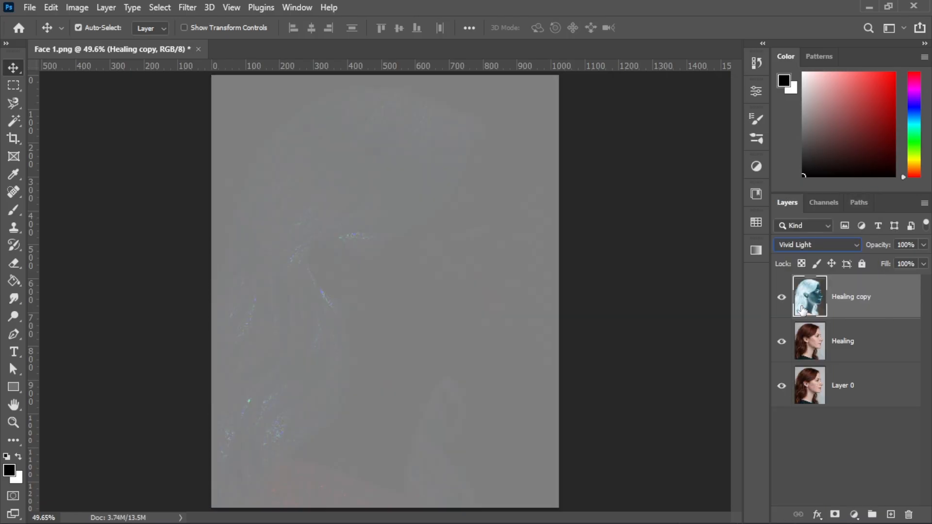
Apply a High Pass filter with a radius of 8.4 pixels to the Healing copy layer.
left_click(189, 8)
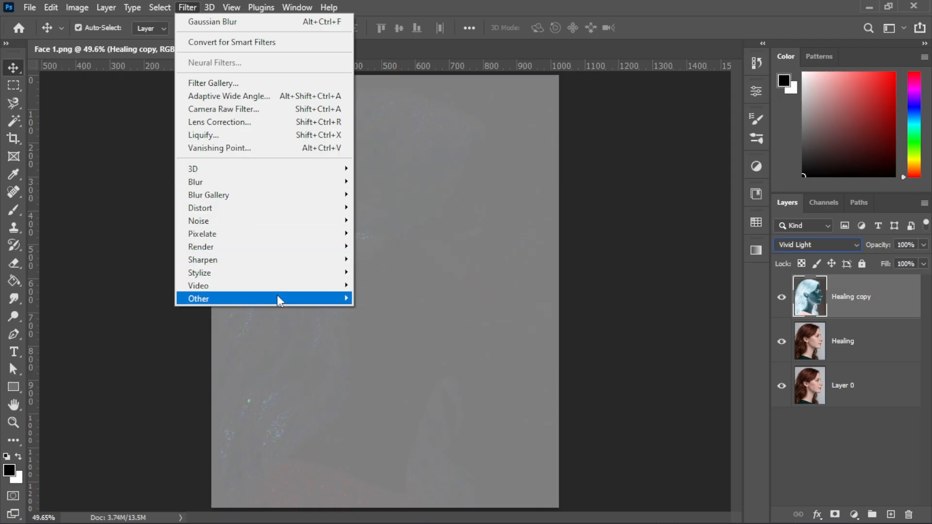
mouse_move(279, 297)
left_click(390, 309)
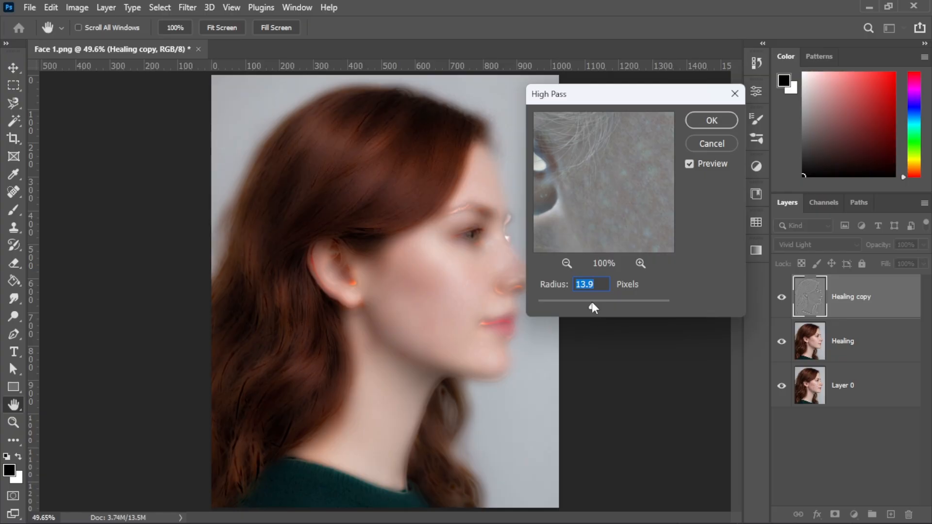
left_click_drag(590, 305, 586, 304)
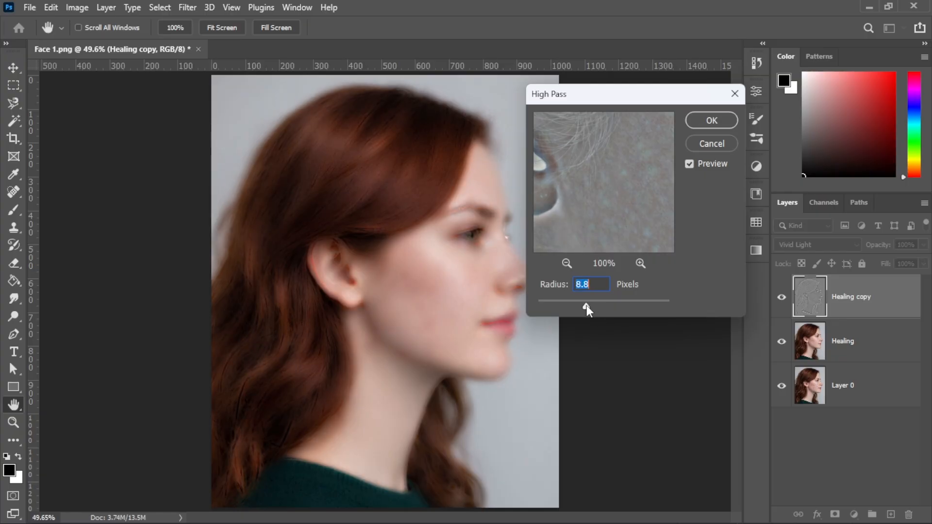
left_click_drag(586, 305, 585, 305)
left_click_drag(583, 305, 585, 304)
left_click_drag(592, 97, 636, 104)
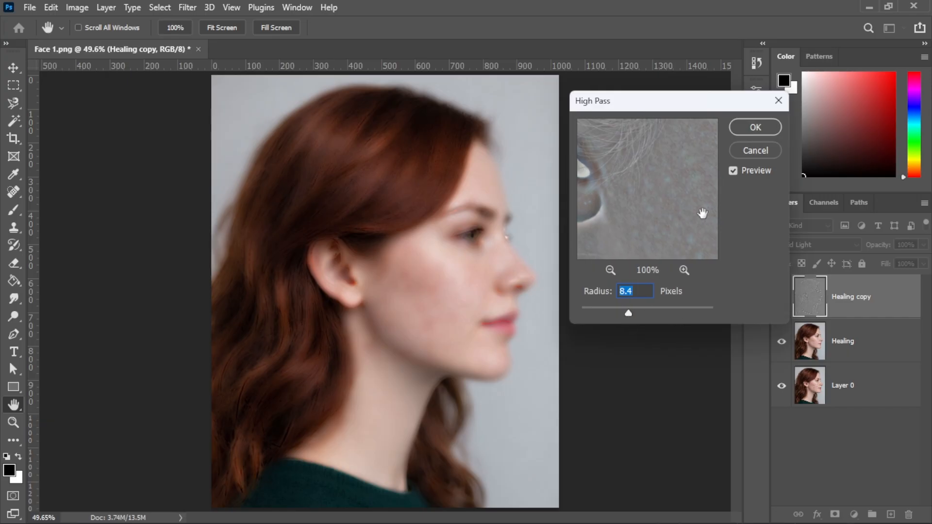
left_click(754, 128)
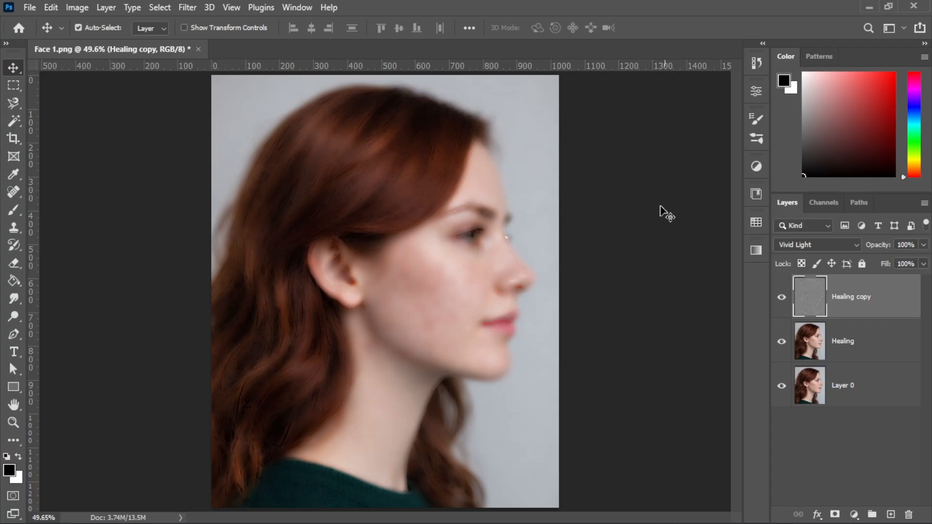
Apply a Gaussian Blur to the Healing copy layer, fine-tuning the radius to bring back some skin texture.
left_click(186, 7)
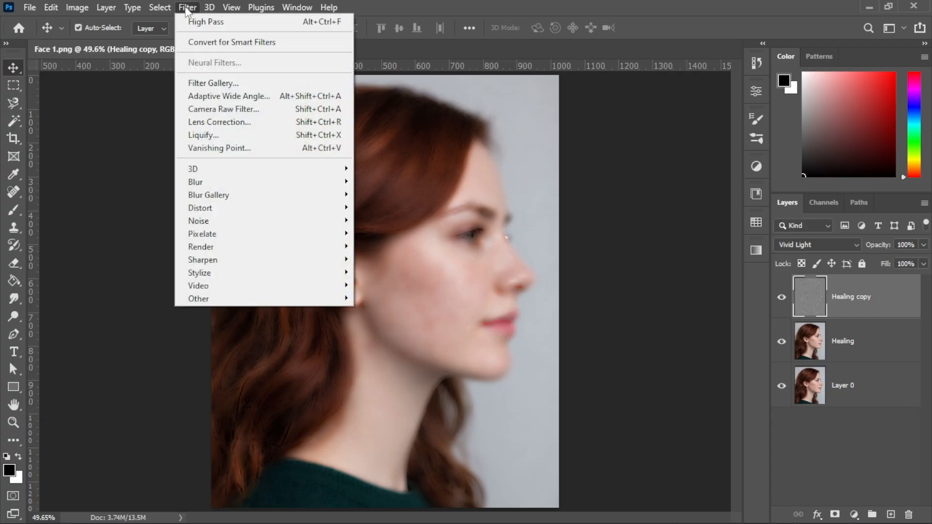
mouse_move(263, 186)
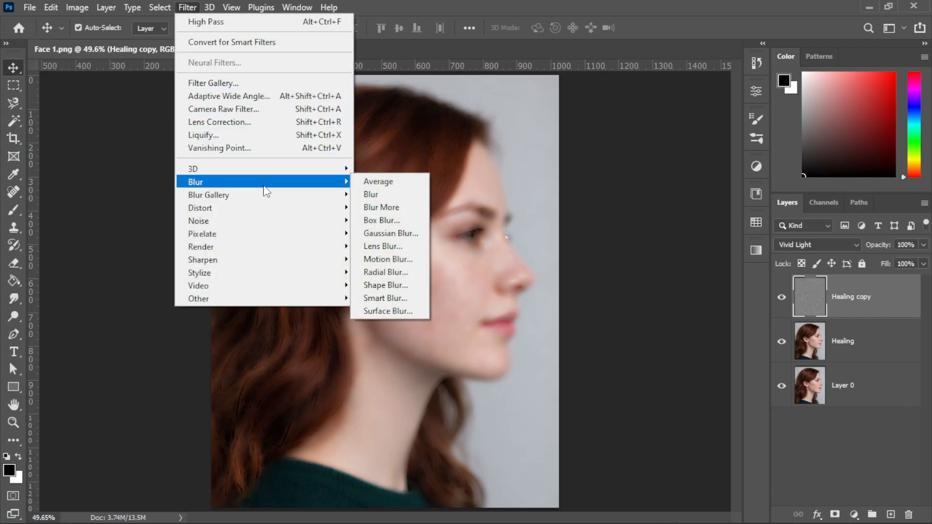
left_click(391, 233)
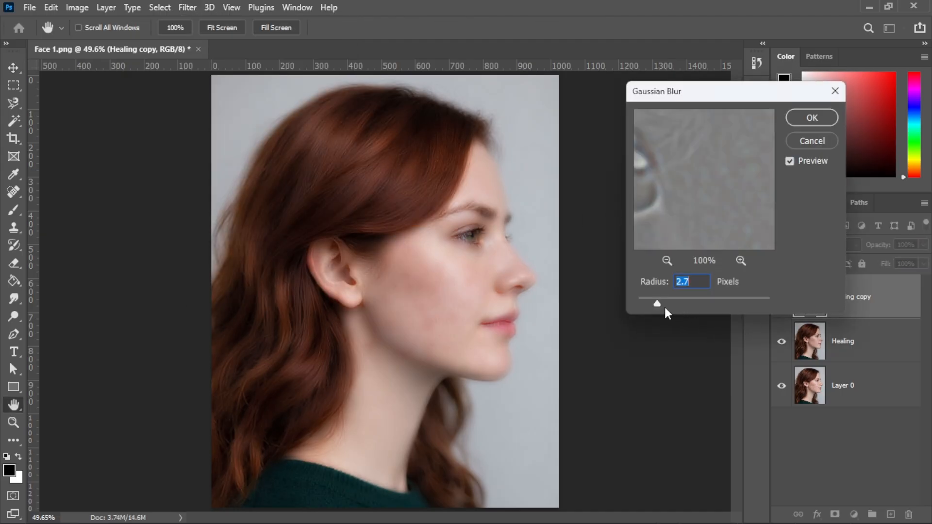
left_click_drag(656, 303, 659, 302)
left_click_drag(657, 301, 659, 302)
left_click(817, 117)
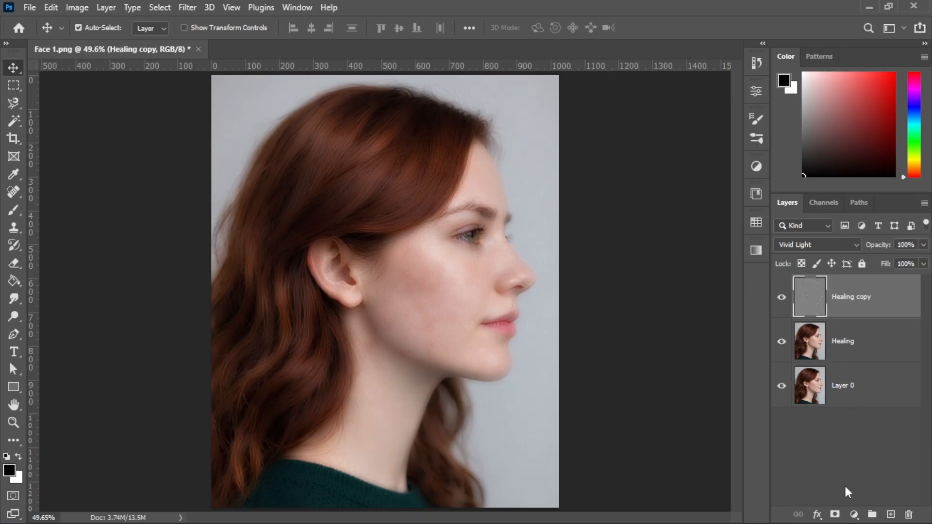
Add a black mask to the Healing copy layer and ready a white 70 px Soft Round brush.
left_click(833, 514, "alt")
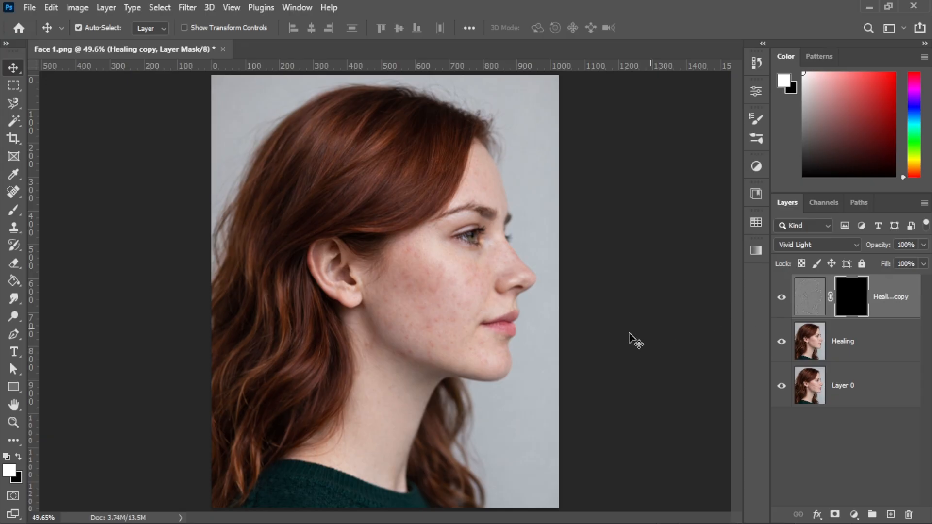
left_click(15, 211)
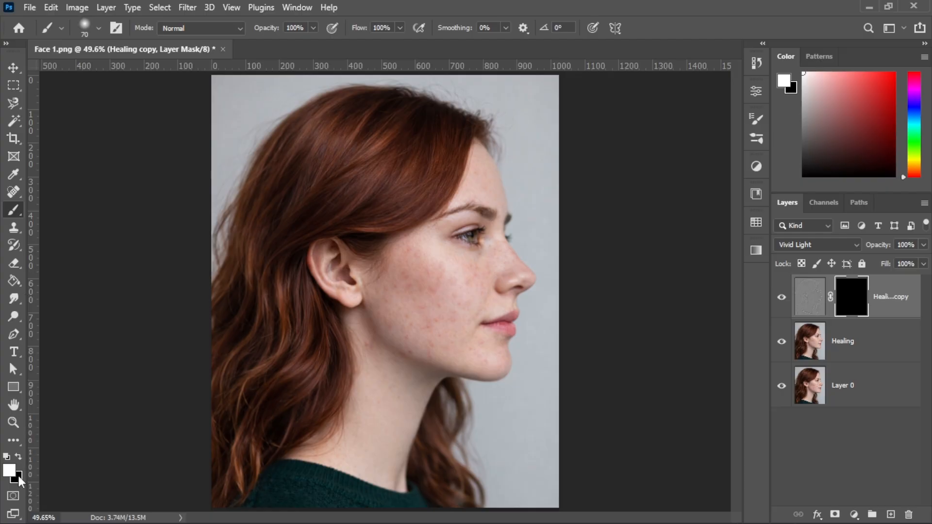
left_click(758, 139)
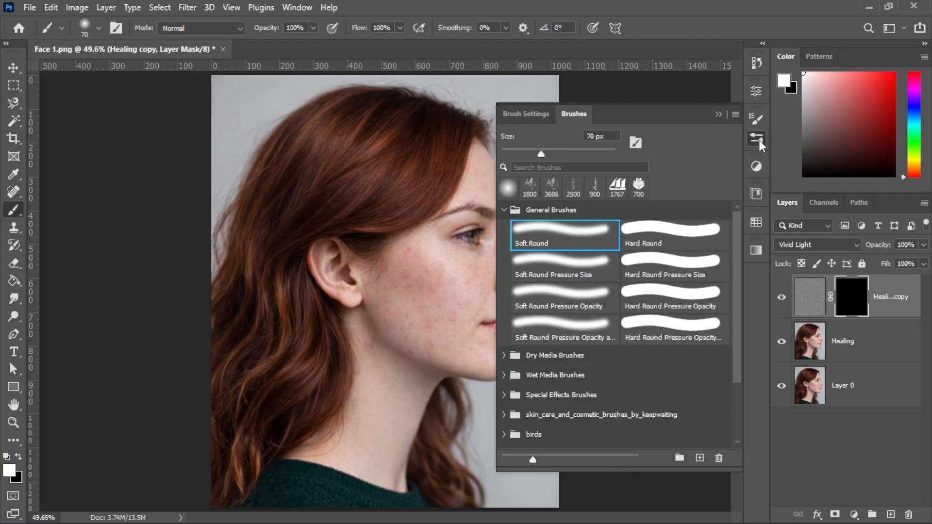
left_click(720, 113)
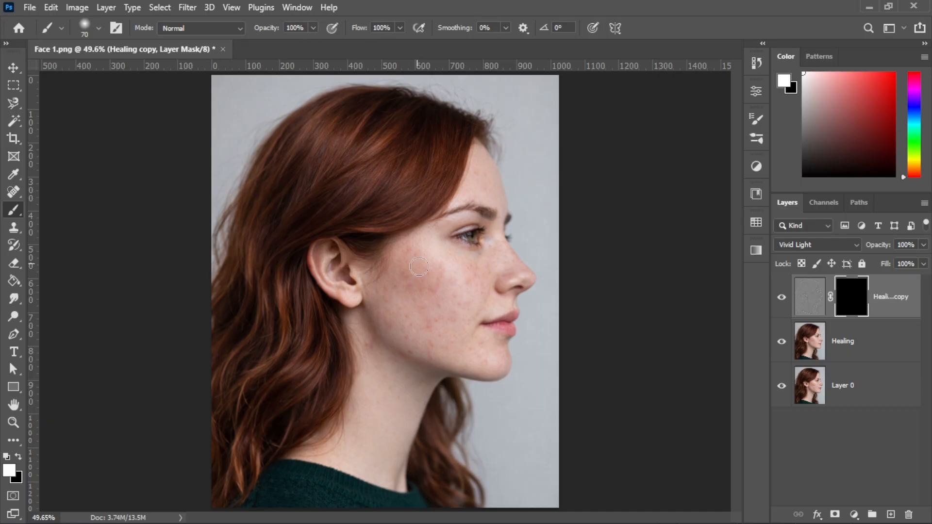
Paint the Healing copy mask white over the cheek and ear to reveal the skin smoothing.
scroll(431, 285, "up", 3)
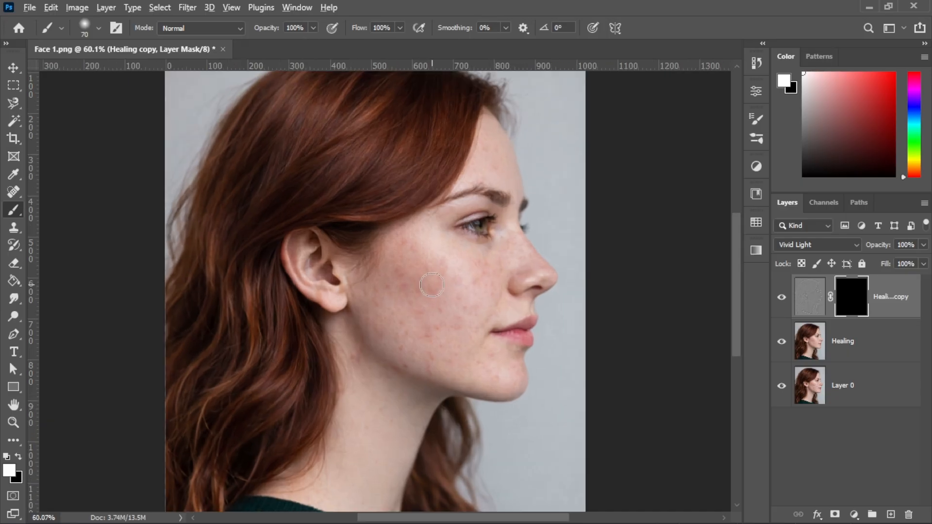
scroll(433, 285, "up", 2)
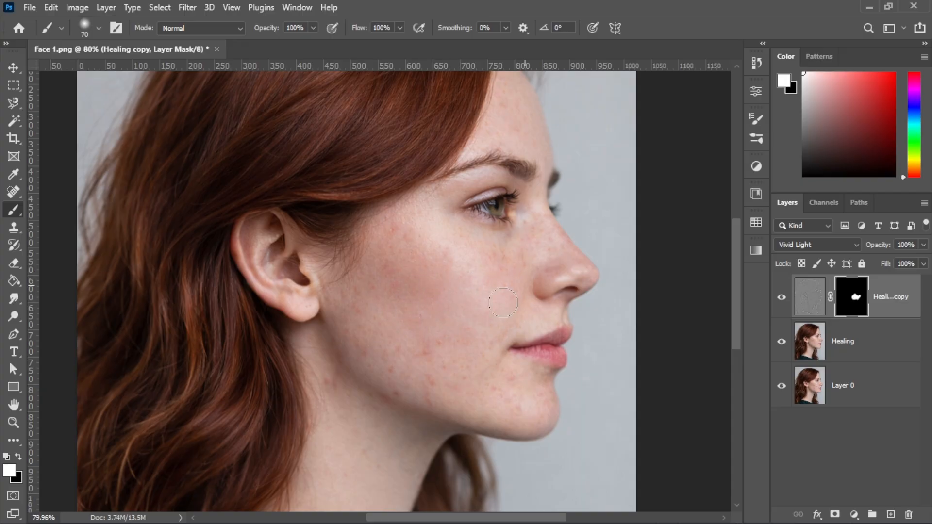
scroll(410, 296, "up", 2)
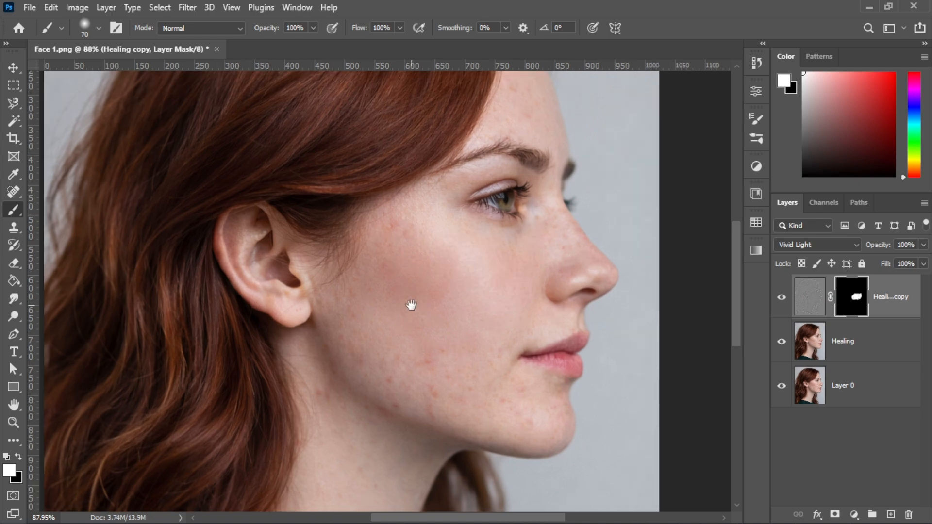
mouse_move(501, 375)
left_mouse_down()
mouse_move(374, 341)
mouse_move(439, 376)
mouse_move(393, 347)
mouse_move(314, 267)
mouse_move(286, 270)
mouse_move(339, 276)
mouse_move(219, 243)
mouse_move(242, 255)
mouse_move(234, 199)
mouse_move(272, 248)
left_mouse_up()
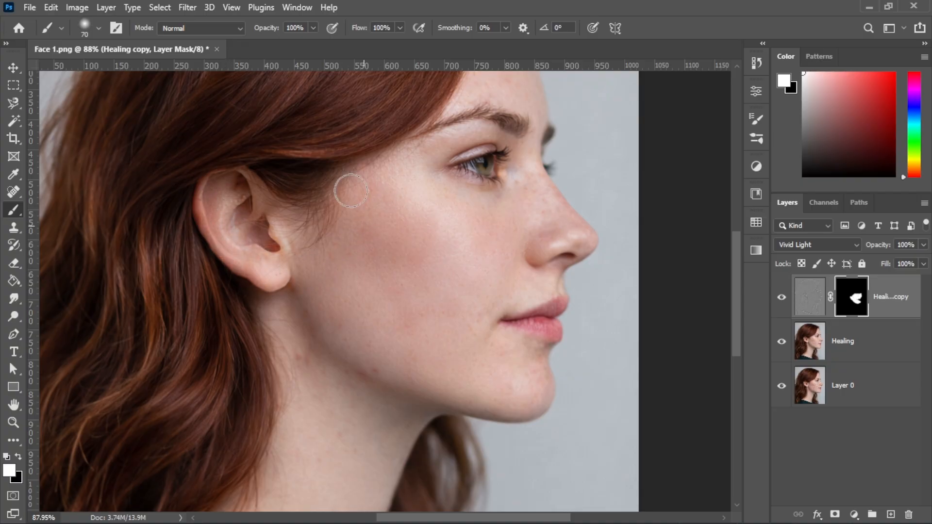
mouse_move(432, 328)
left_mouse_down()
mouse_move(350, 350)
mouse_move(459, 390)
mouse_move(427, 352)
mouse_move(403, 292)
left_mouse_up()
key("]")
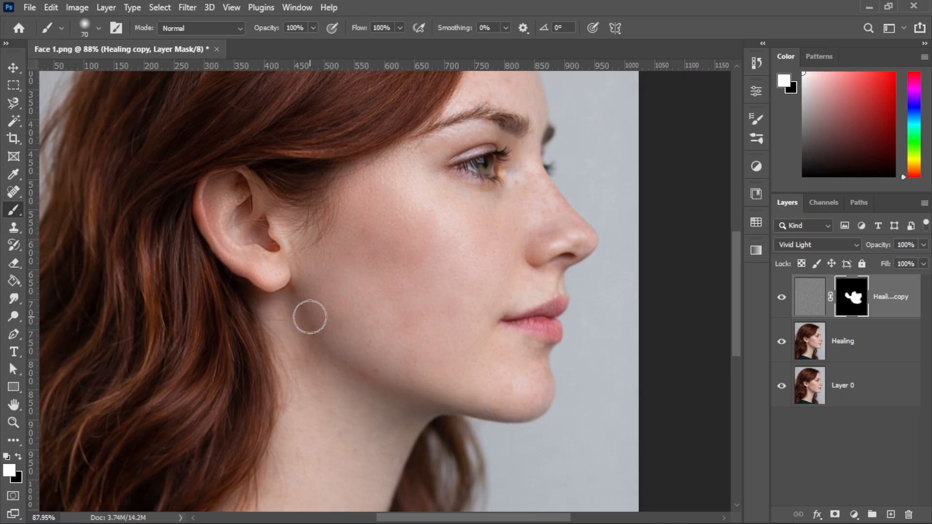
Paint the mask white along the jawline and down the neck, varying the brush between 50 and 70 px.
key("bracketleft")
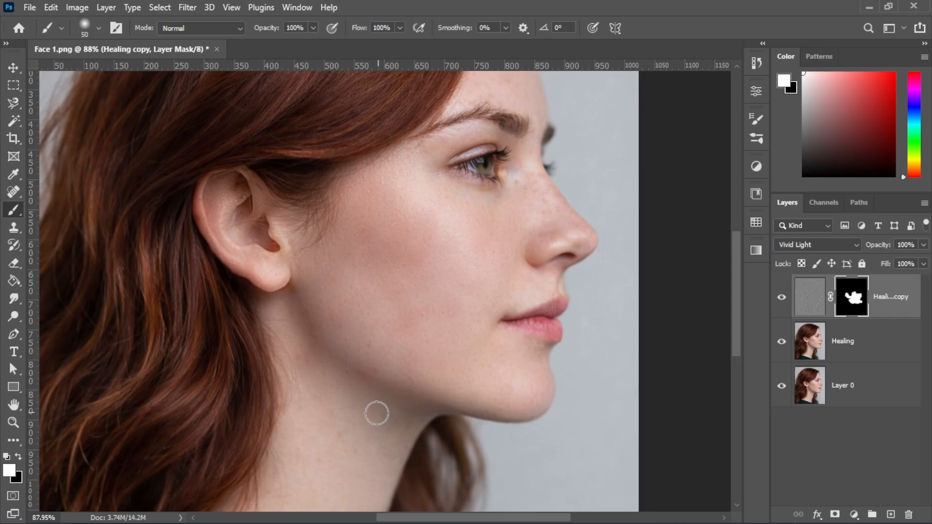
mouse_move(377, 412)
left_mouse_down()
mouse_move(418, 310)
mouse_move(453, 273)
left_mouse_up()
key("bracketright")
key("bracketright")
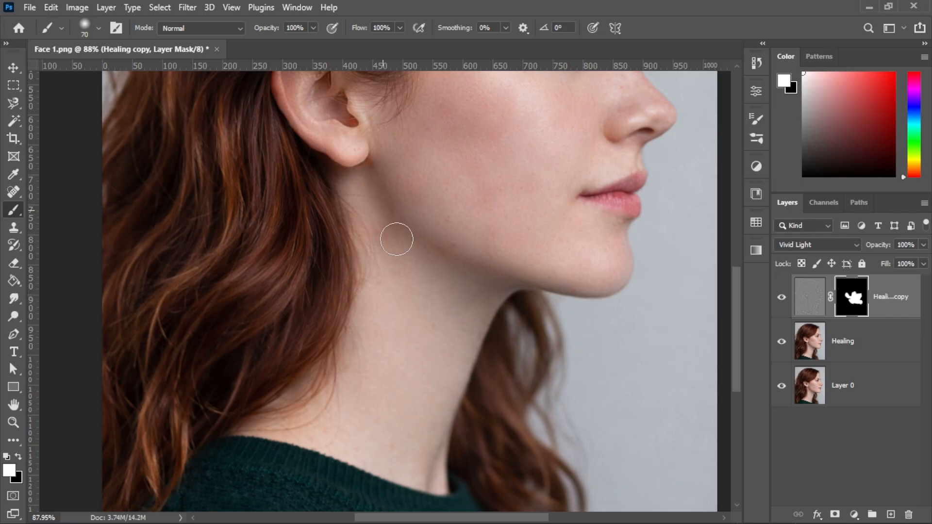
mouse_move(393, 230)
left_mouse_down()
mouse_move(398, 189)
mouse_move(401, 360)
left_mouse_up()
Paint the mask white over the nose and the skin around the eye with a 45 px brush.
scroll(457, 332, "up", 1)
scroll(458, 332, "up", 1)
key("bracketleft")
key("bracketleft")
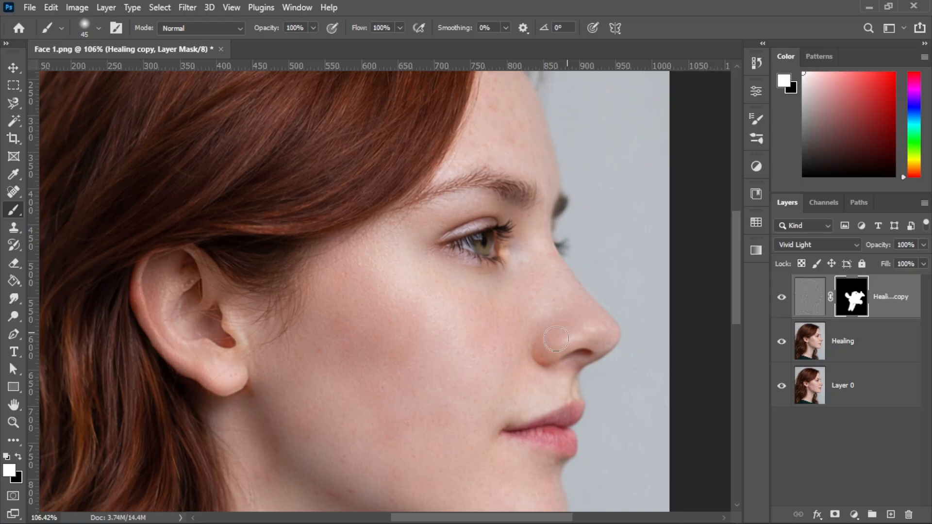
scroll(534, 292, "up", 2)
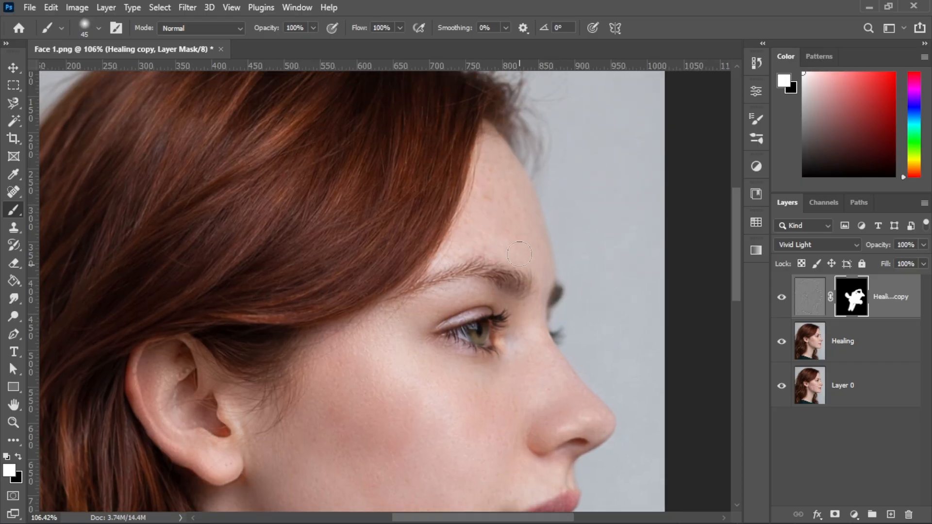
Paint the mask black over the eye to restore its detail, and white over the forehead to smooth it.
key("x")
left_click_drag(497, 331, 505, 301)
key("x")
mouse_move(488, 210)
left_mouse_down()
mouse_move(432, 264)
mouse_move(507, 210)
left_mouse_up()
key("x")
key("x")
scroll(478, 272, "down", 3)
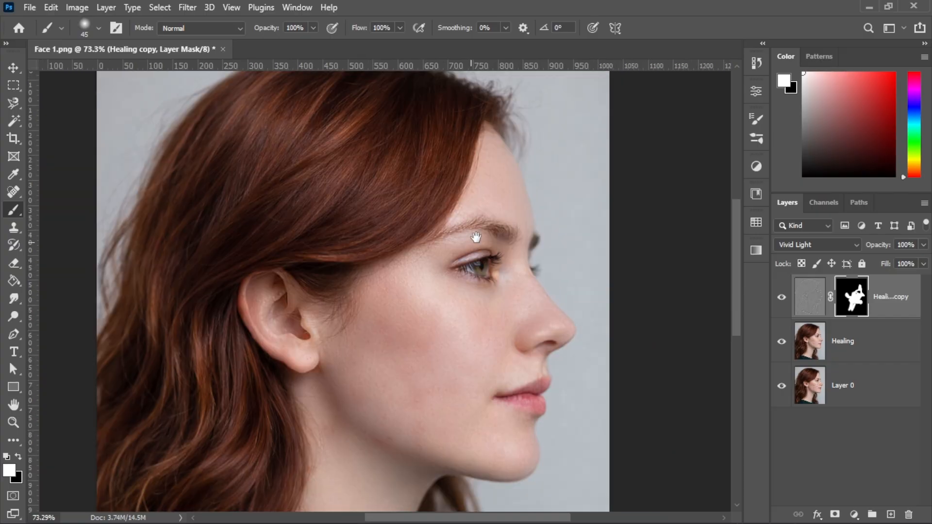
scroll(476, 237, "down", 1)
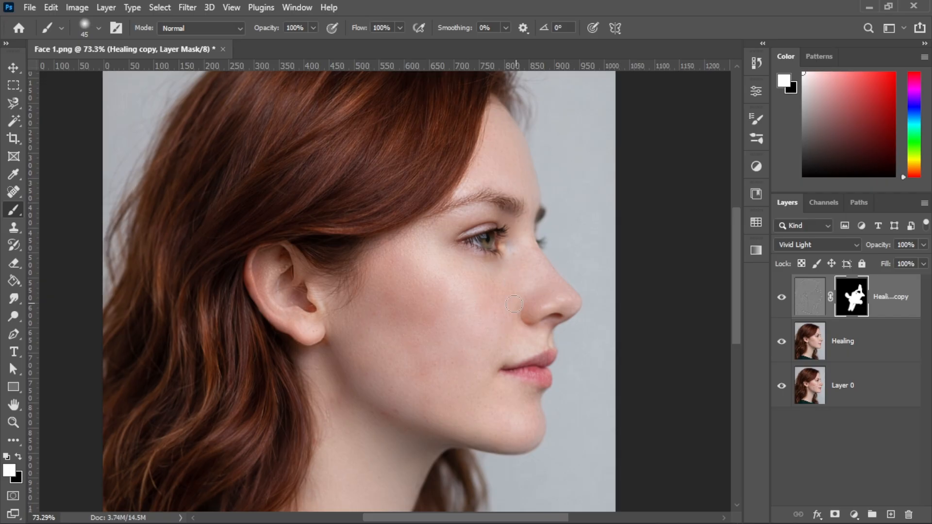
scroll(534, 260, "down", 1)
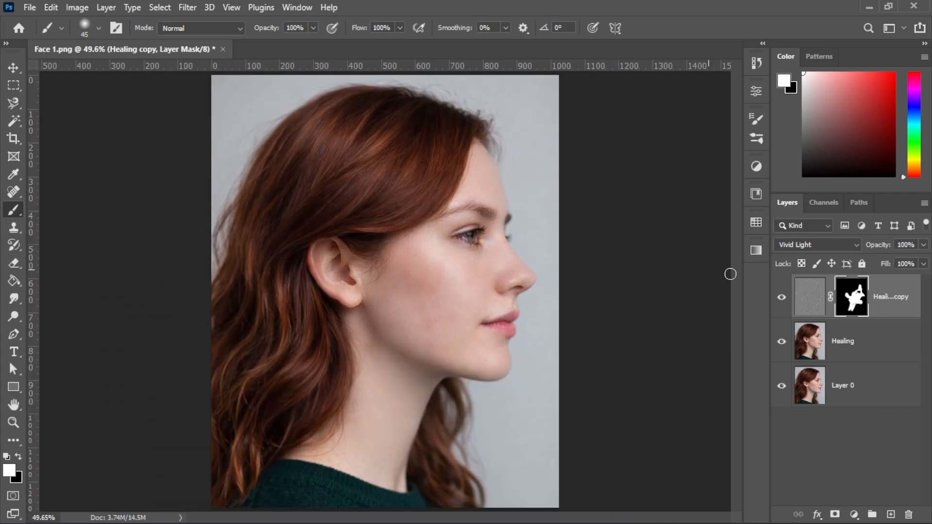
Display the layer mask alone and fill its gaps on the cheek, neck and jaw with white, using a 60 px brush for the larger ones.
left_click(850, 297, "alt")
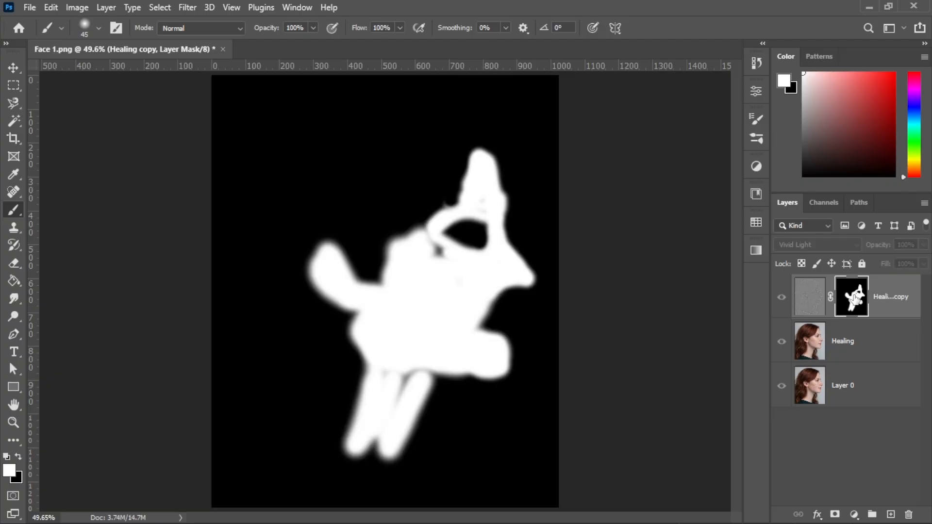
mouse_move(438, 256)
left_mouse_down()
mouse_move(434, 243)
mouse_move(454, 264)
mouse_move(429, 239)
mouse_move(431, 257)
left_mouse_up()
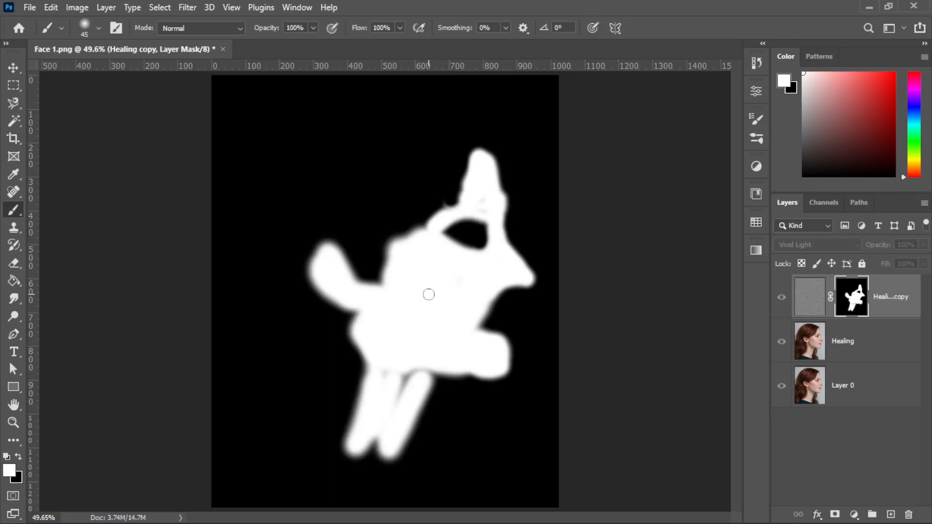
key("]")
key("]")
mouse_move(414, 330)
left_mouse_down()
mouse_move(399, 397)
mouse_move(427, 361)
mouse_move(387, 382)
mouse_move(372, 450)
left_mouse_up()
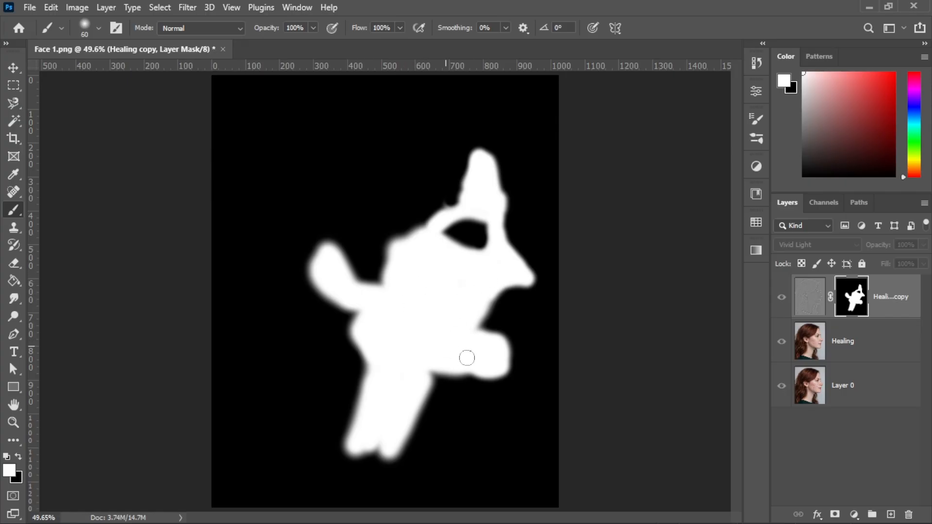
left_click_drag(467, 358, 426, 375)
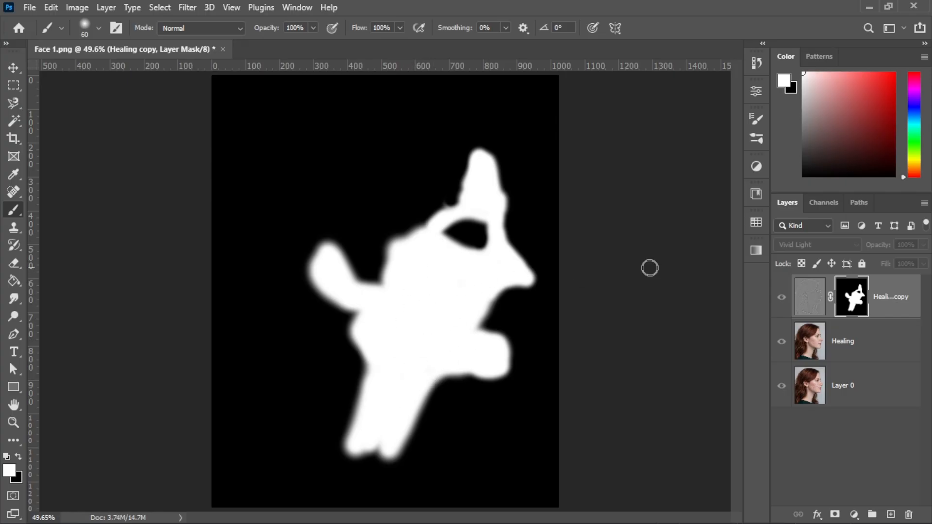
left_click(853, 298, "alt")
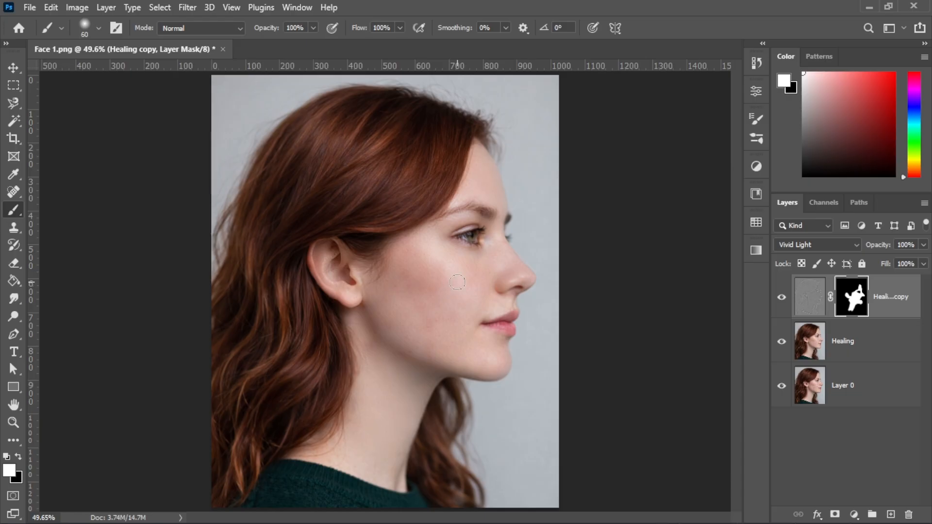
Feather the Healing copy layer mask slightly to soften its painted edges.
key("v")
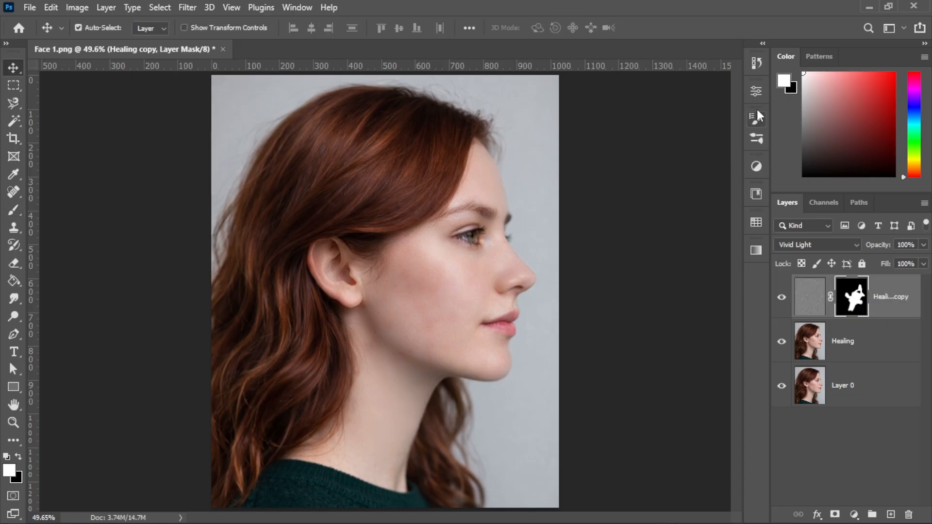
left_click(756, 92)
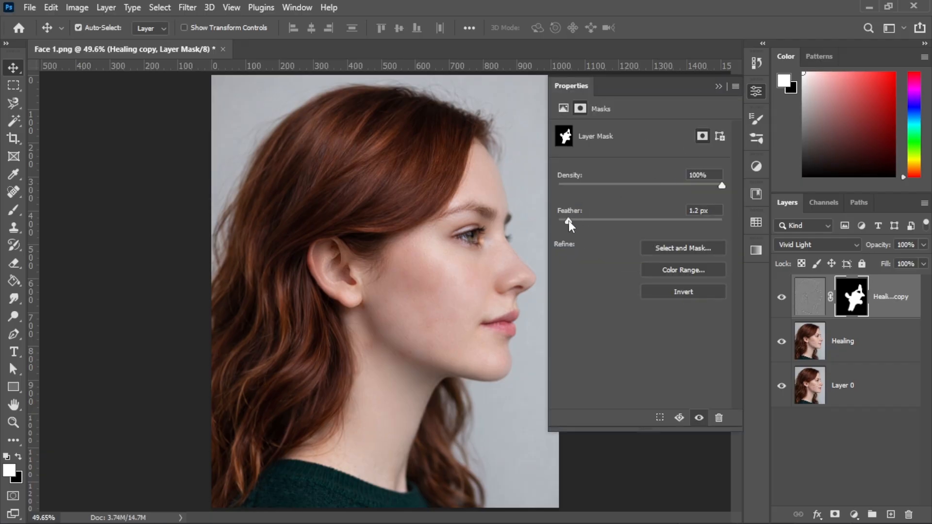
left_click_drag(569, 220, 576, 221)
left_click(718, 86)
Split the Healing copy layer's Blend If sliders for the underlying layer to 0/68 in the shadows and 199/255 in the highlights.
key("ctrl+2")
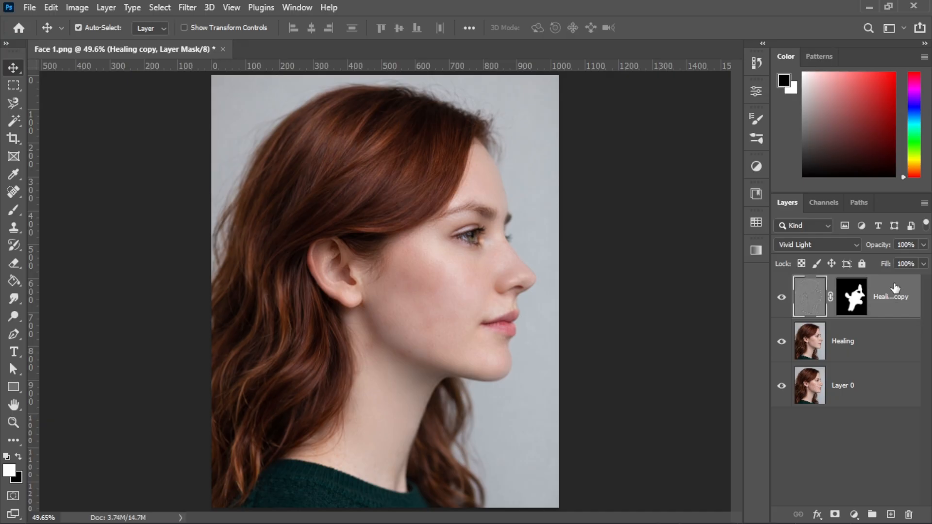
key("h")
double_click(895, 287)
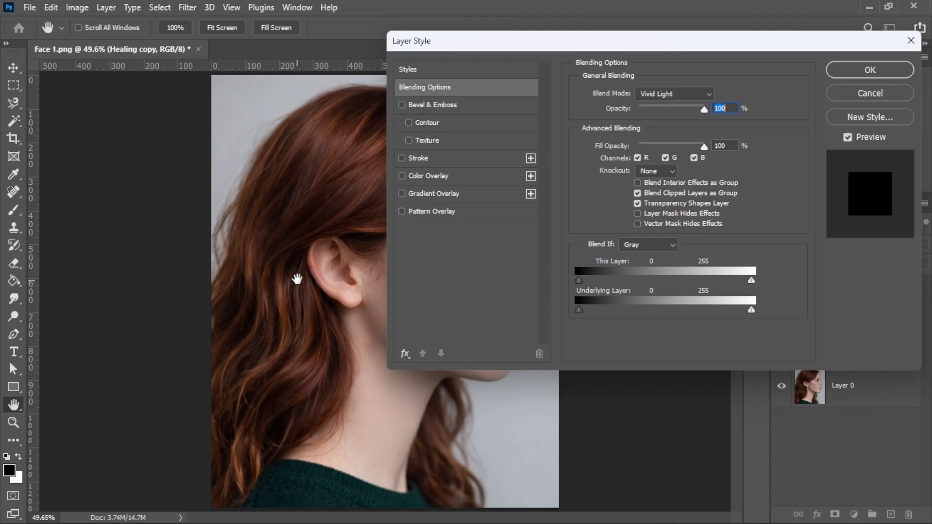
left_click_drag(485, 42, 638, 70)
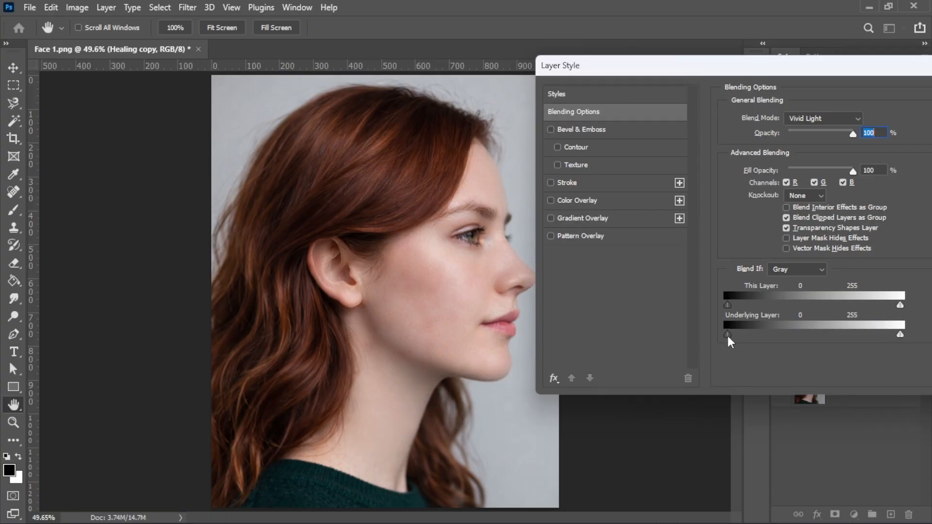
left_click_drag(728, 334, 738, 335)
left_click_drag(898, 336, 890, 336)
left_click_drag(749, 336, 758, 335)
left_click_drag(760, 340, 768, 338)
left_click_drag(732, 71, 529, 51)
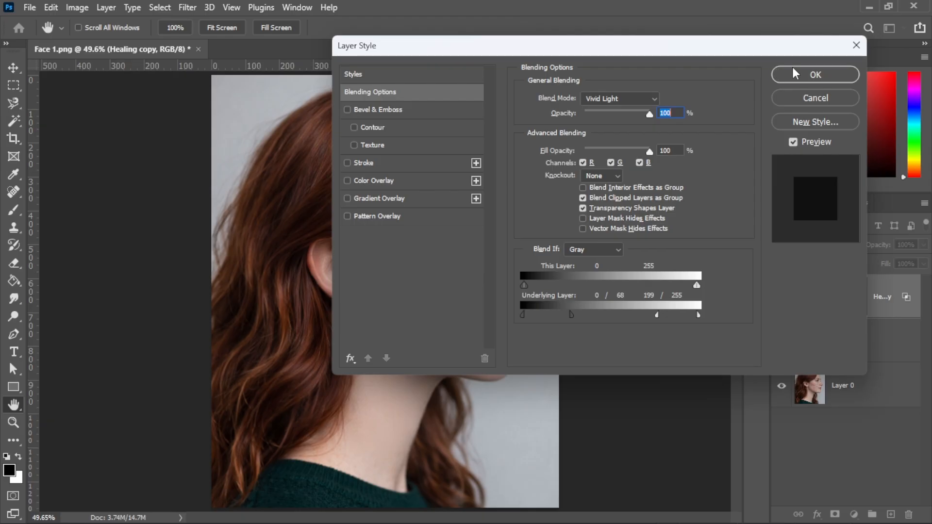
key("Return")
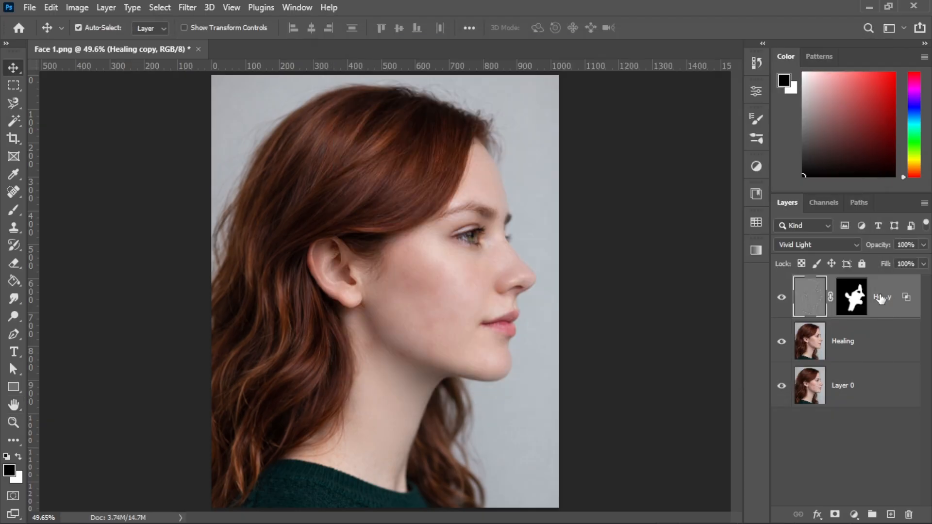
Group the Healing copy and Healing layers and name the group Edit.
left_click(886, 349)
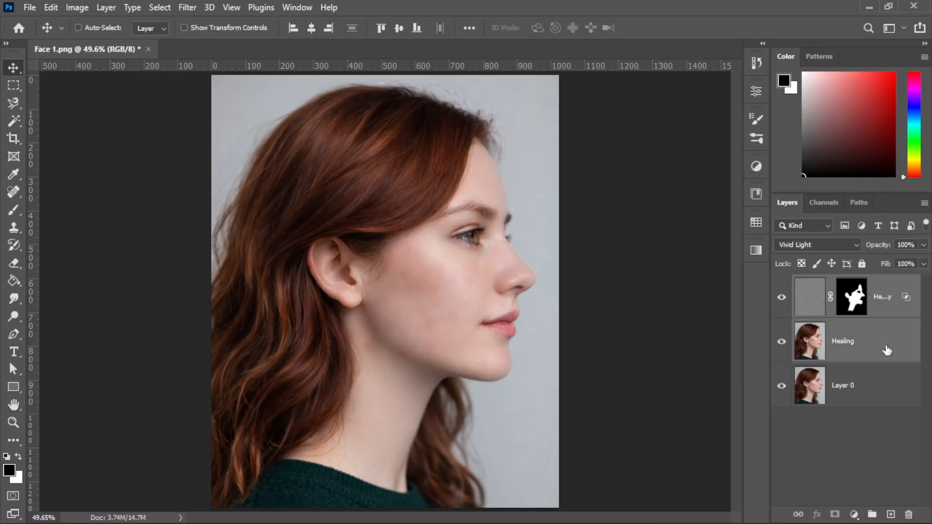
key("ctrl+g")
double_click(842, 287)
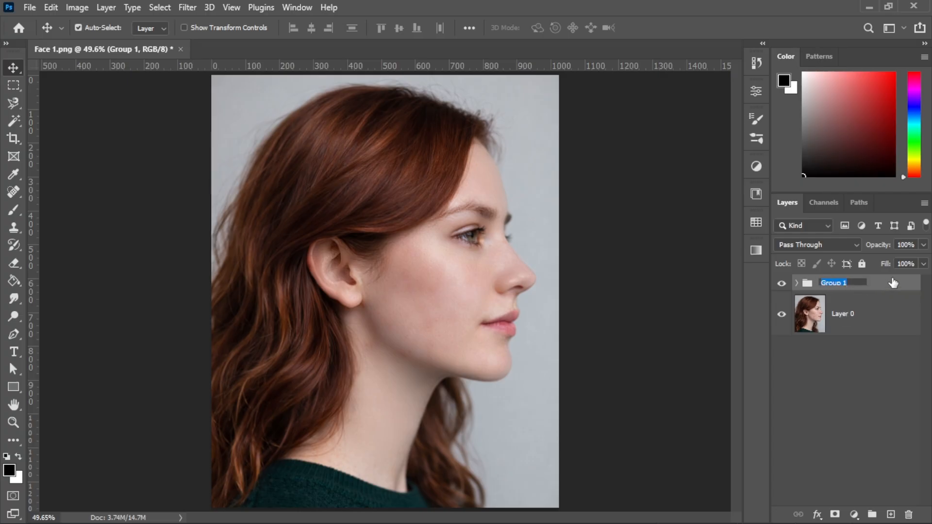
type("Edit")
key("Return")
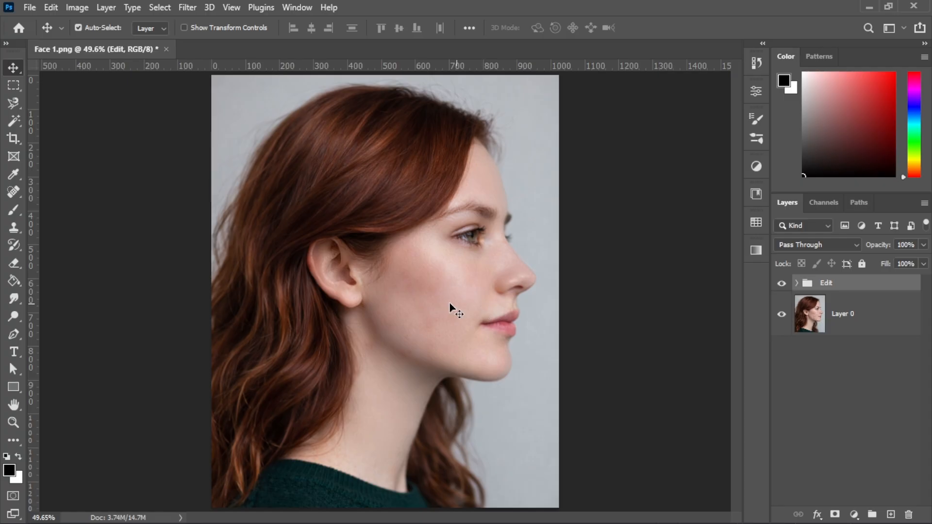
Toggle the Edit group's visibility off and on to compare the portrait before and after retouching.
scroll(448, 306, "up", 1)
scroll(449, 308, "up", 1)
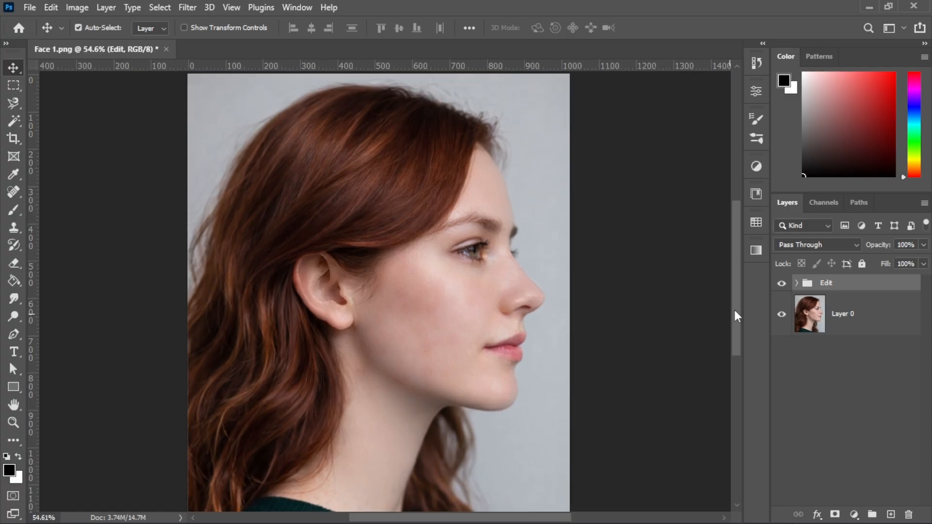
left_click(781, 284)
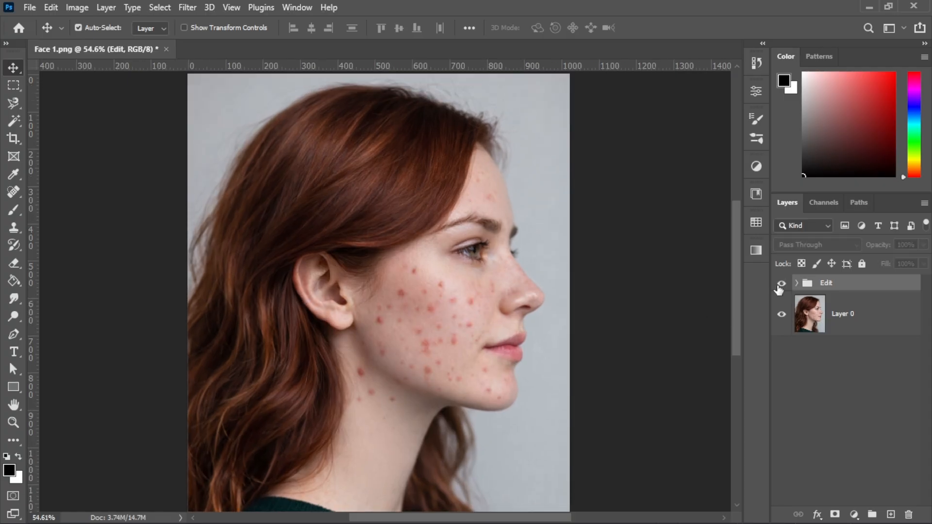
left_click(781, 283)
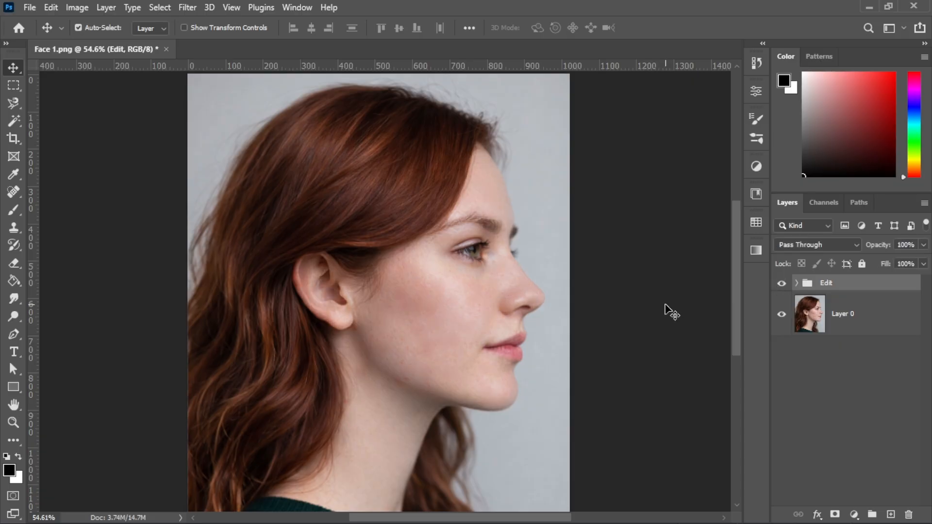